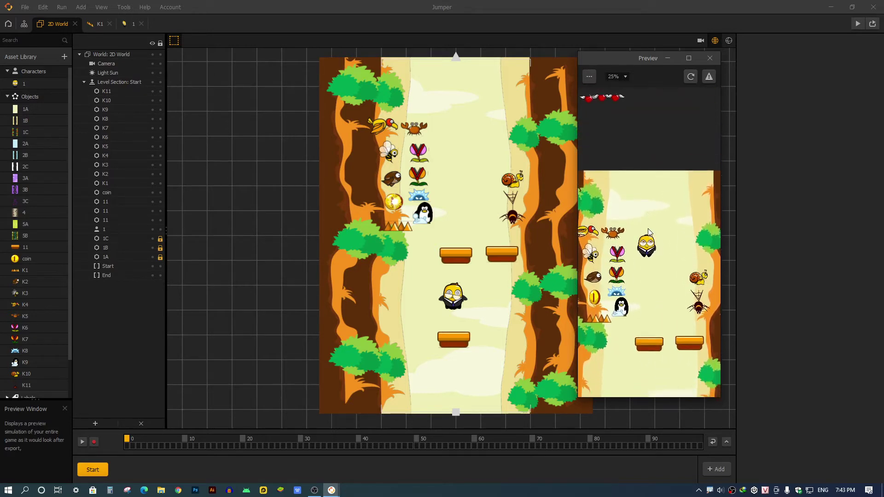
# - Raise the platform directly above the character to about Y -0.208, replay the preview, and adjust the platform to about Y -0.764
pyautogui.click(465, 261)
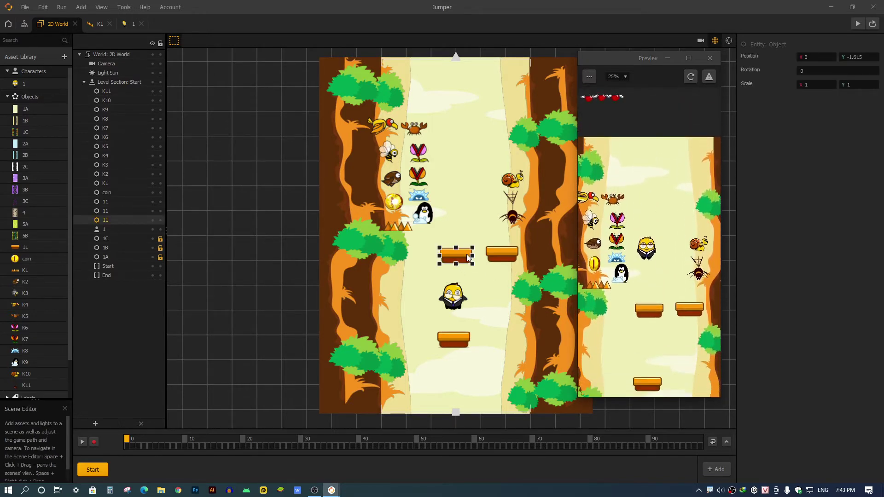
pyautogui.moveTo(455, 224); pyautogui.dragTo(455, 207)
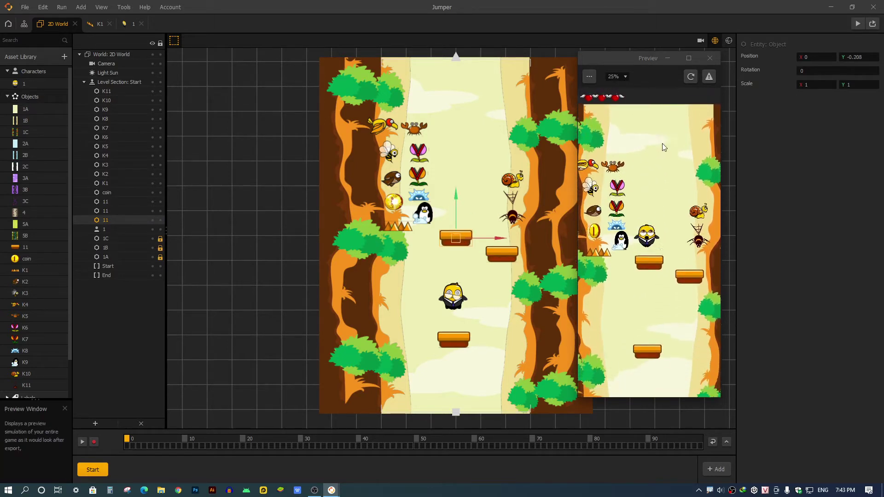
pyautogui.click(690, 77)
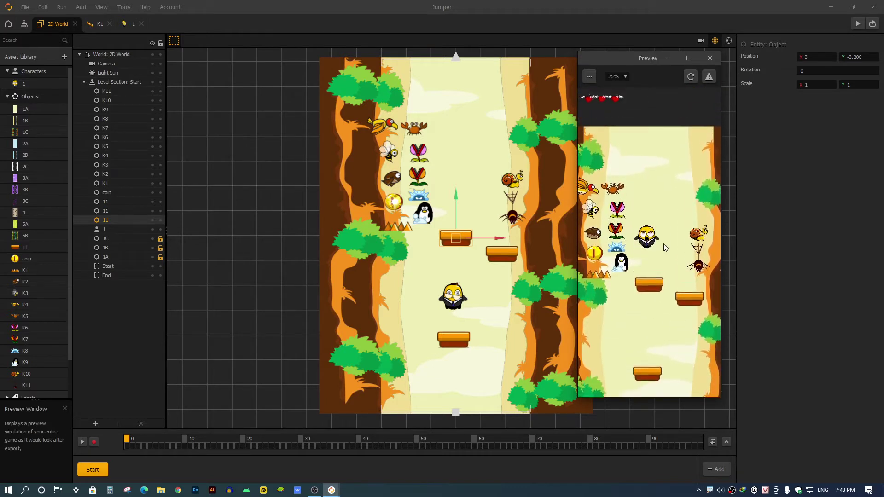
pyautogui.moveTo(455, 202); pyautogui.dragTo(457, 212)
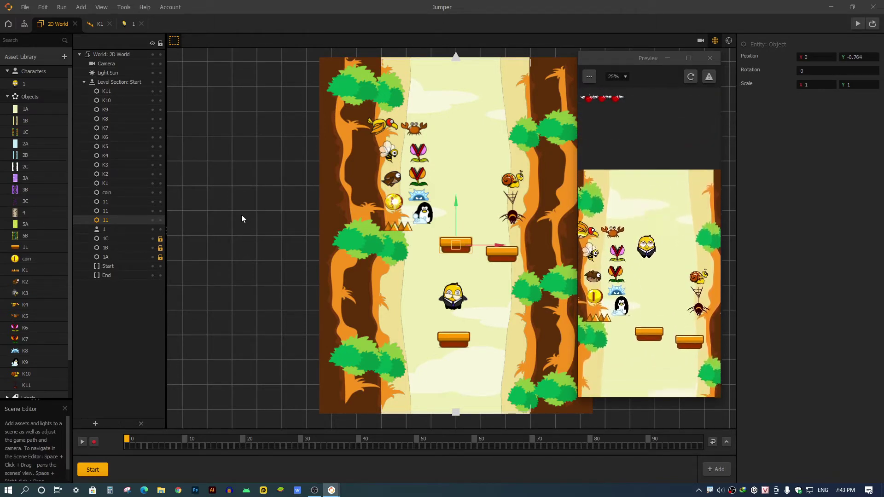
# - Examine the node map of character 1 and the If Collide and Set Physics nodes of platform 11
pyautogui.click(131, 24)
pyautogui.moveTo(359, 273); pyautogui.dragTo(372, 213)
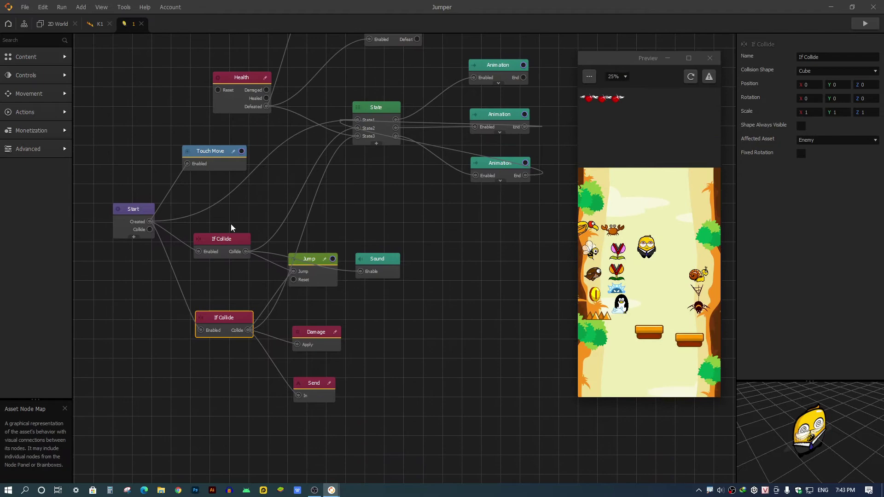
pyautogui.click(46, 24)
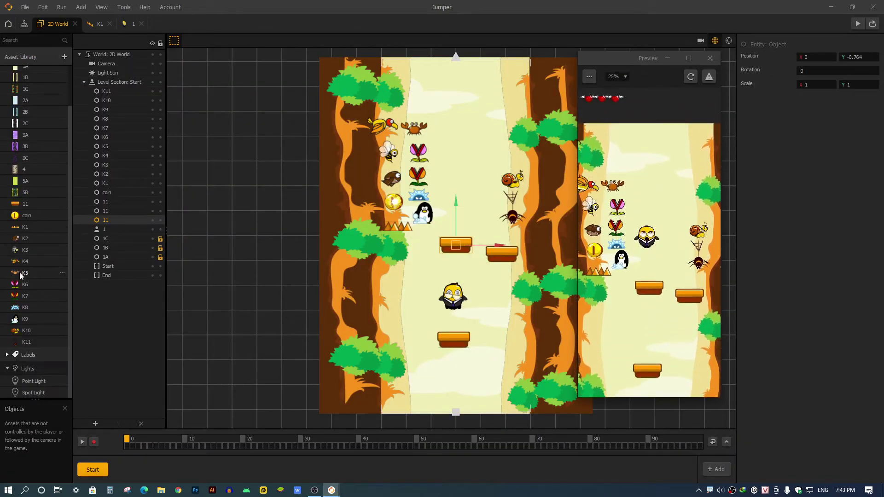
pyautogui.doubleClick(26, 204)
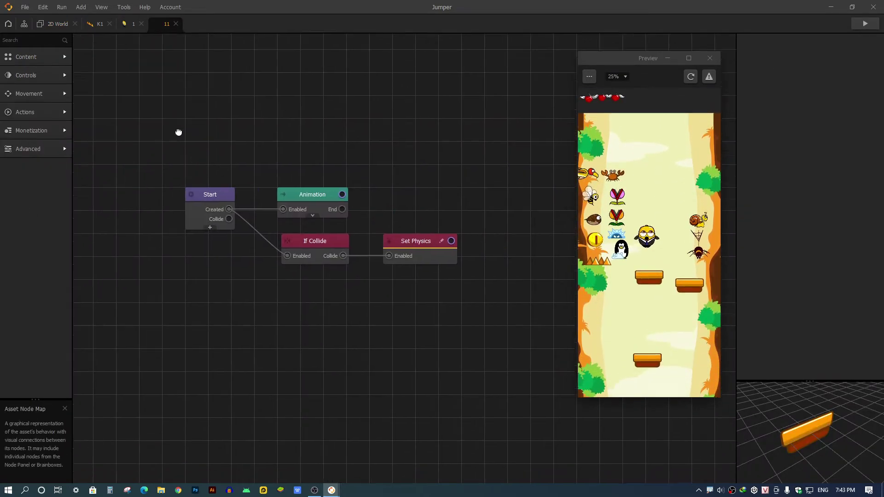
pyautogui.click(355, 238)
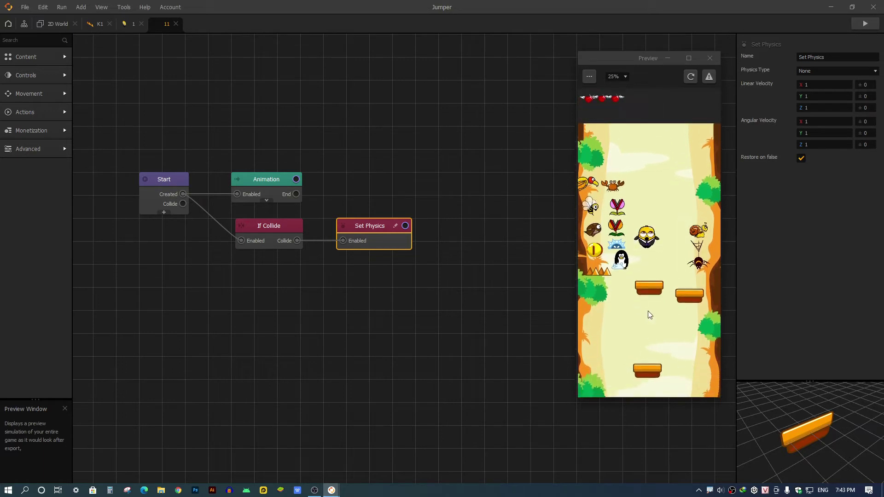
pyautogui.click(263, 235)
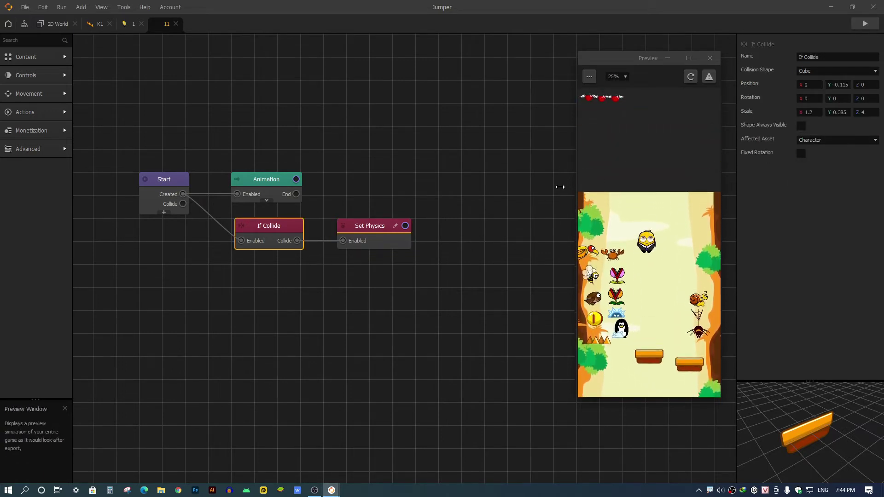
pyautogui.click(381, 234)
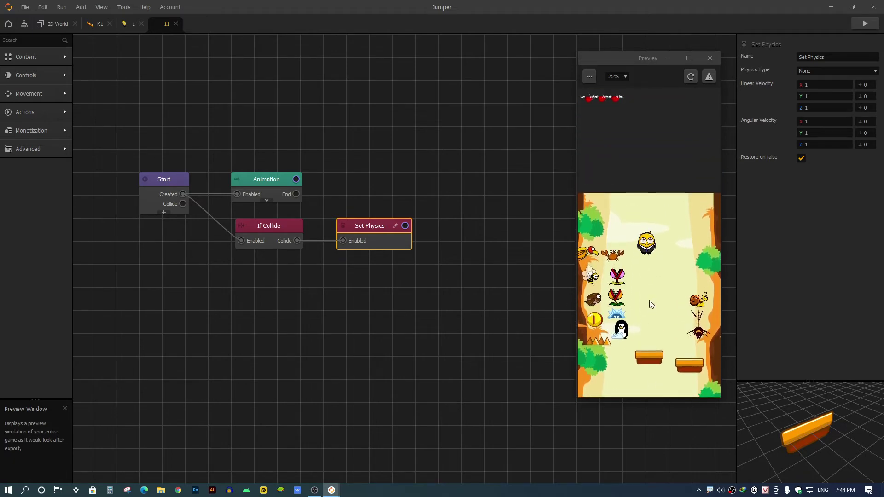
# - Return to the 2D World scene and display the collision shapes of its objects around the platforms
pyautogui.click(49, 26)
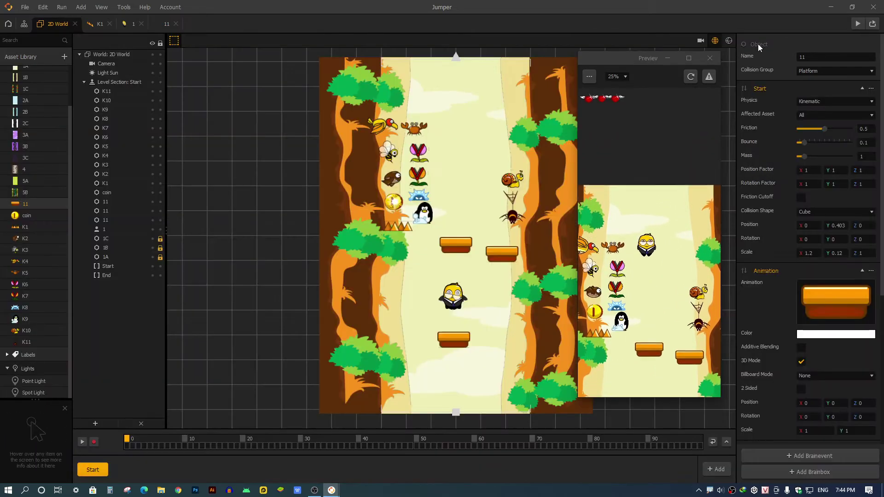
pyautogui.click(756, 39)
pyautogui.click(729, 41)
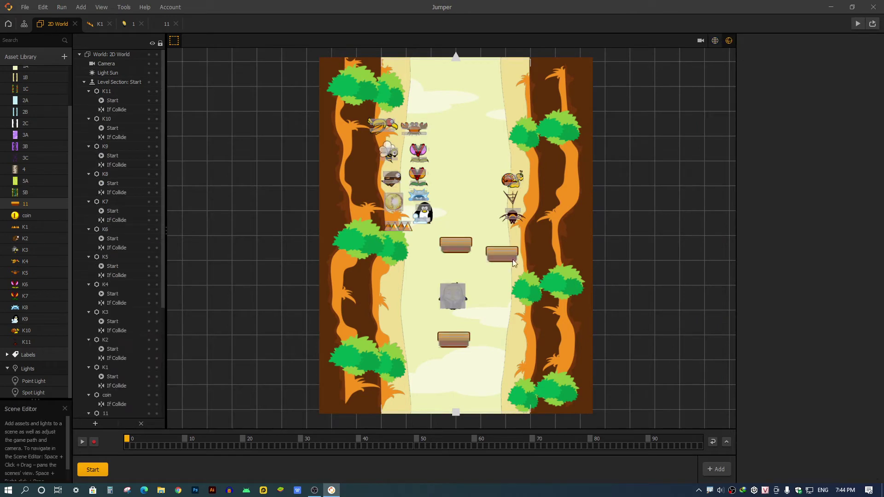
pyautogui.scroll(5, 457, 262)
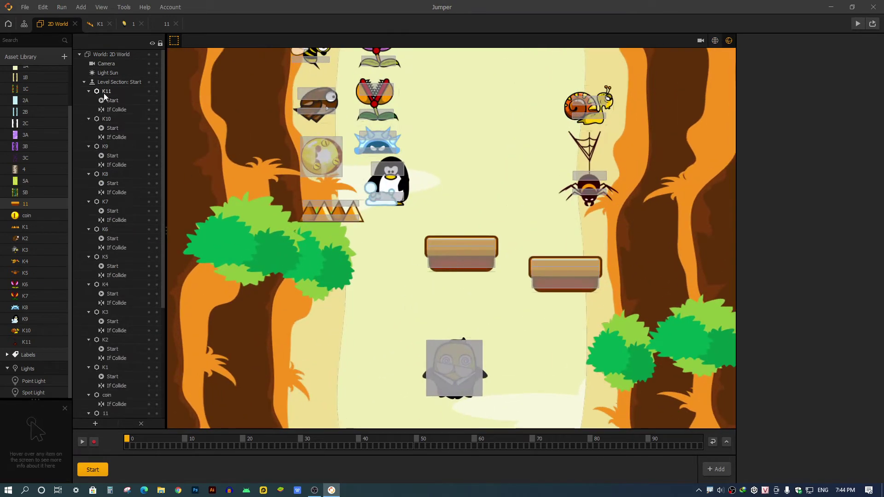
# - Compare the Start and If Collide collision shapes of the platform above the character, along with their properties
pyautogui.click(103, 93)
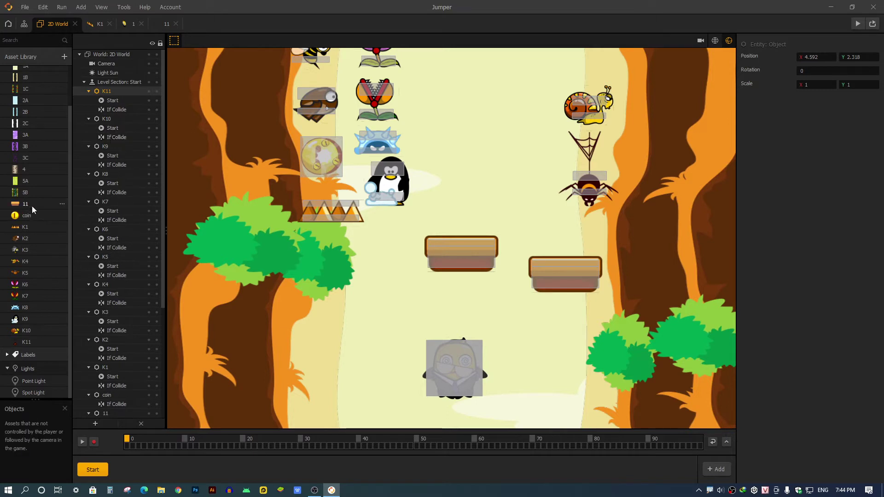
pyautogui.scroll(-3, 120, 364)
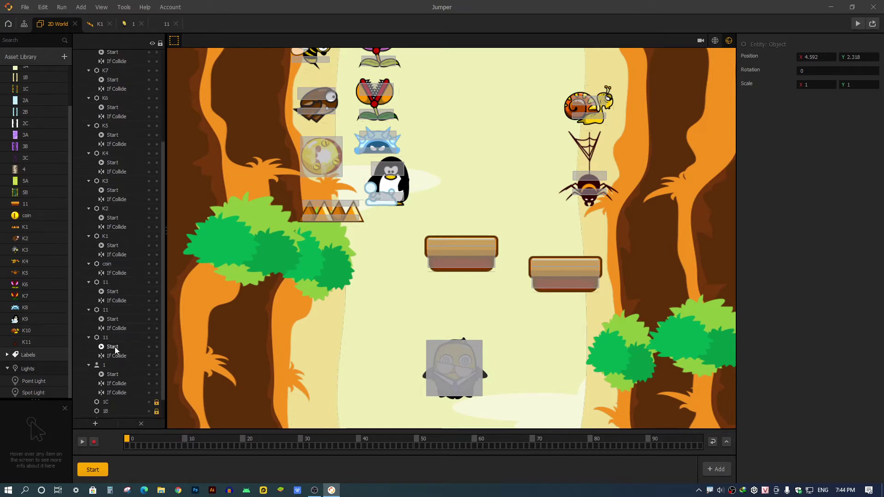
pyautogui.click(115, 347)
pyautogui.click(457, 261)
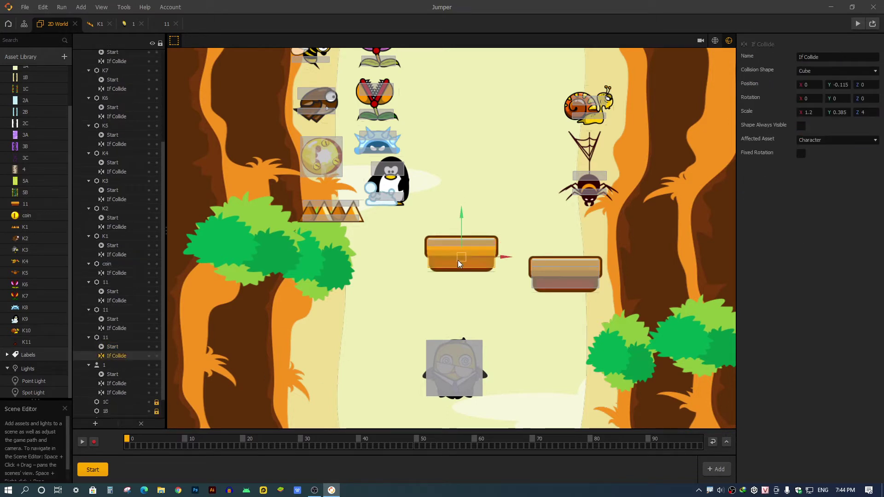
pyautogui.scroll(4, 463, 240)
pyautogui.click(494, 267)
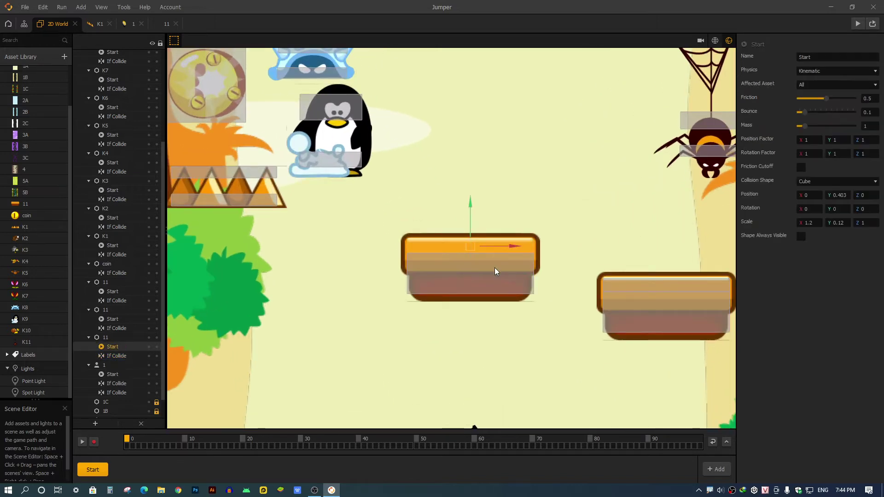
pyautogui.click(495, 269)
pyautogui.click(500, 246)
pyautogui.click(505, 268)
pyautogui.click(505, 253)
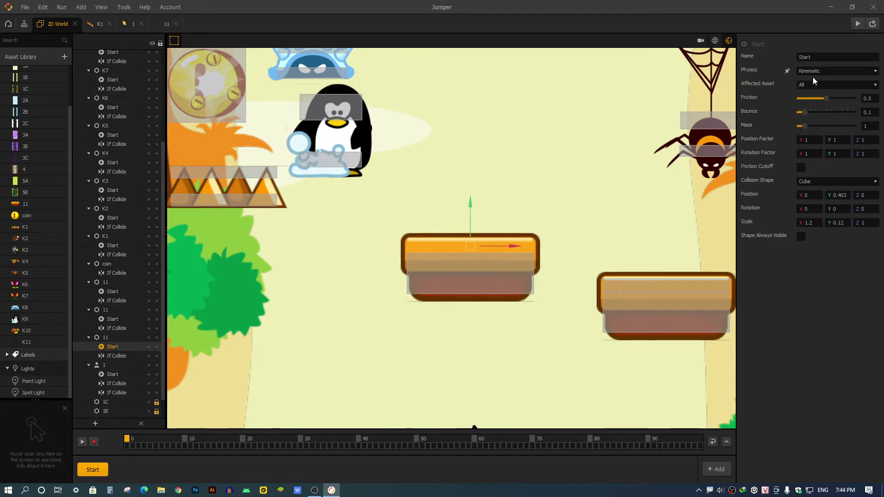
pyautogui.click(463, 272)
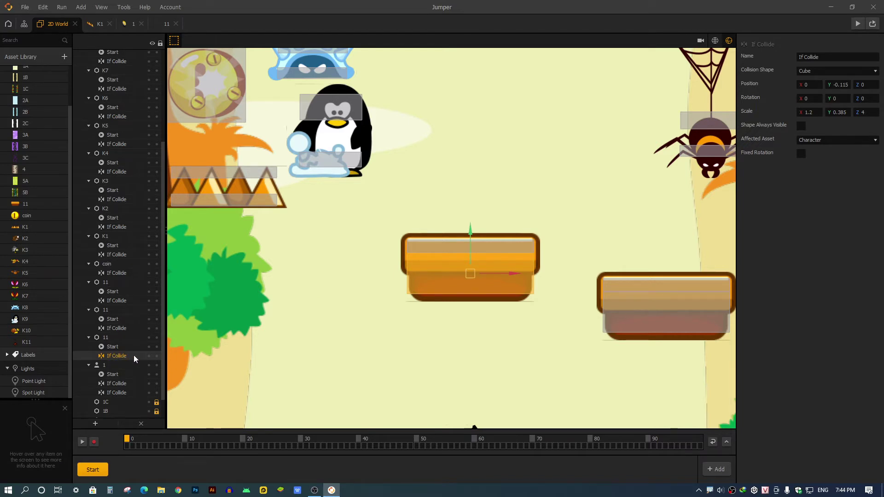
pyautogui.click(501, 262)
pyautogui.click(504, 255)
pyautogui.click(505, 246)
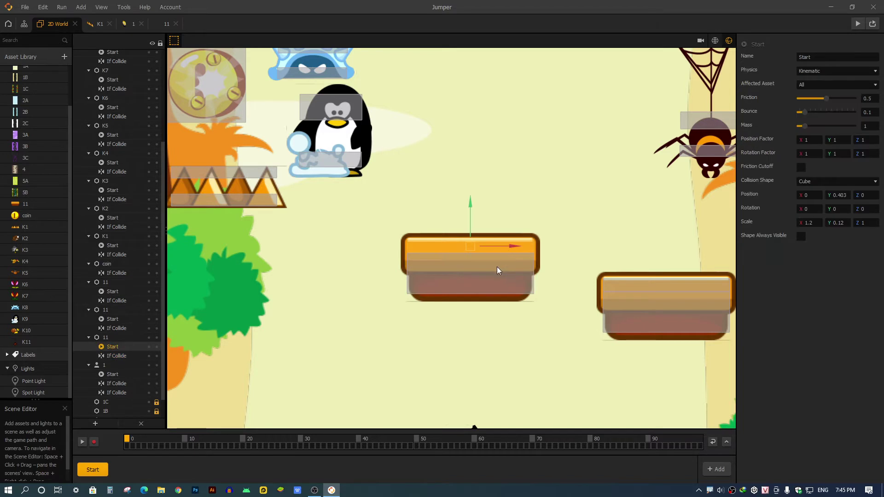
pyautogui.click(496, 267)
pyautogui.click(498, 248)
pyautogui.click(501, 280)
pyautogui.click(498, 244)
pyautogui.click(489, 275)
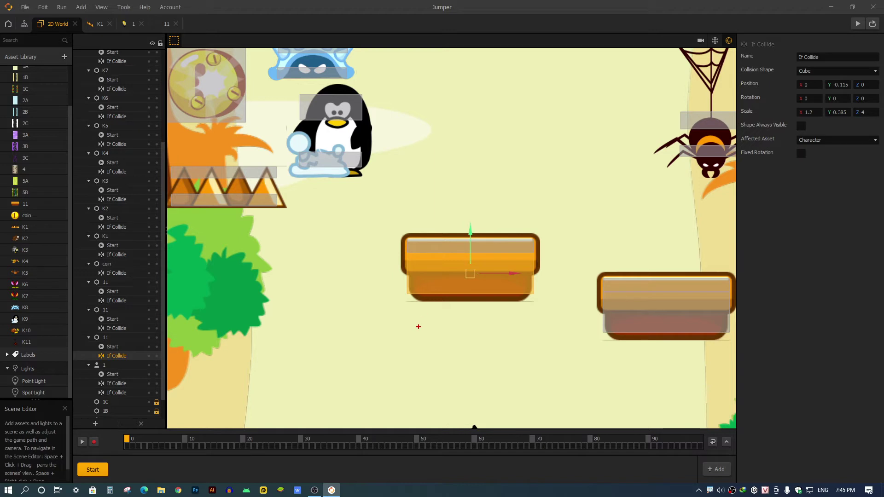
pyautogui.moveTo(412, 365); pyautogui.dragTo(435, 316)
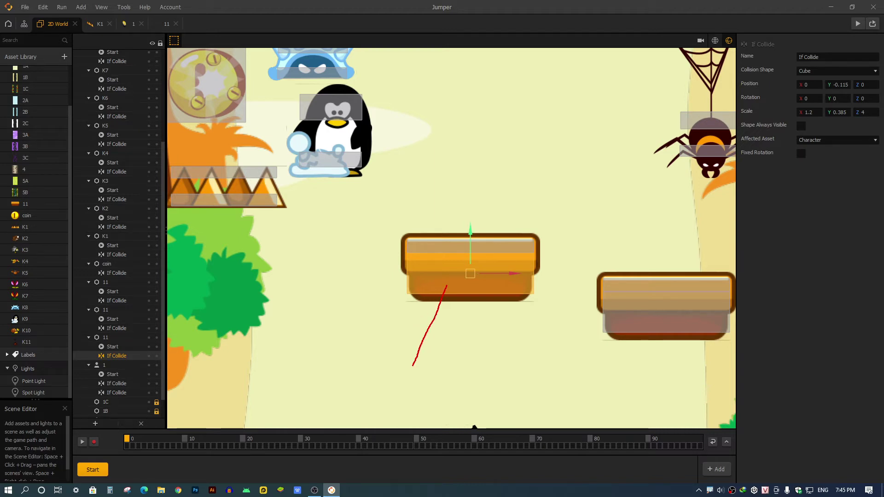
pyautogui.moveTo(446, 286); pyautogui.dragTo(450, 278)
pyautogui.moveTo(532, 242); pyautogui.dragTo(517, 251)
pyautogui.moveTo(455, 269); pyautogui.dragTo(457, 258)
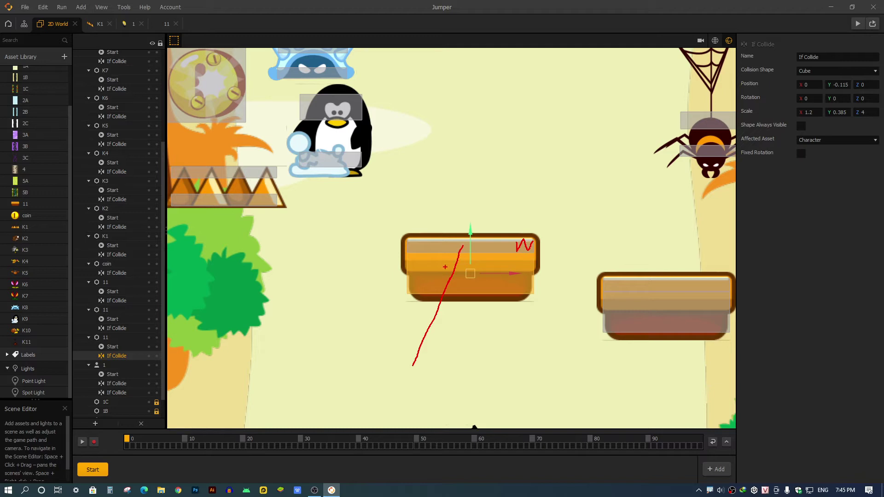
pyautogui.moveTo(415, 266)
pyautogui.mouseDown()
pyautogui.moveTo(474, 266)
pyautogui.moveTo(510, 275)
pyautogui.mouseUp()
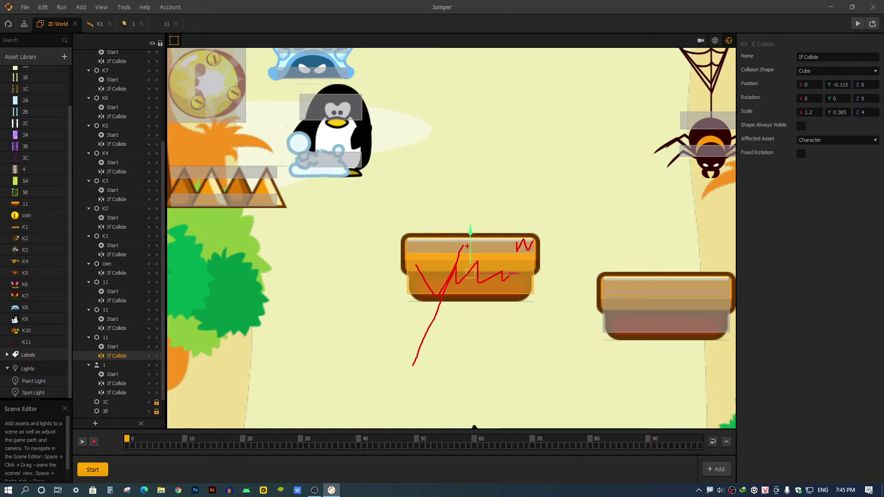
pyautogui.moveTo(462, 248)
pyautogui.mouseDown()
pyautogui.moveTo(465, 207)
pyautogui.moveTo(494, 212)
pyautogui.mouseUp()
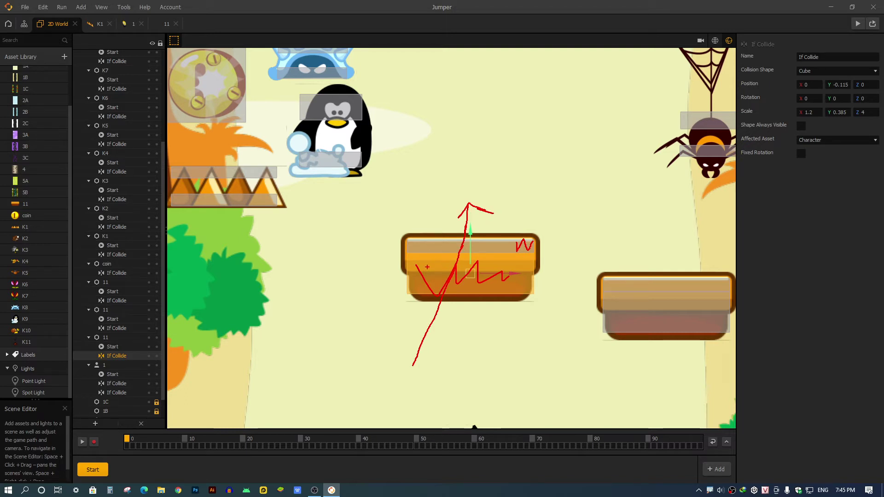
pyautogui.moveTo(400, 244); pyautogui.dragTo(408, 236)
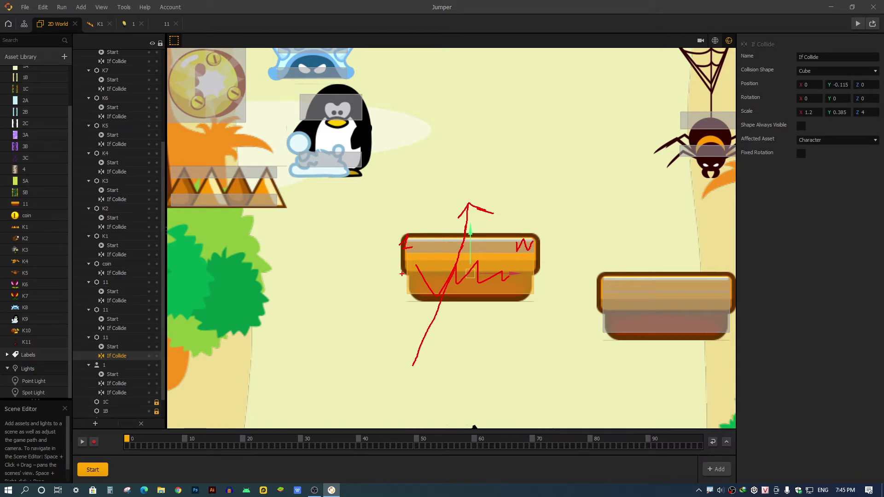
pyautogui.moveTo(409, 266); pyautogui.dragTo(405, 279)
pyautogui.press('Escape')
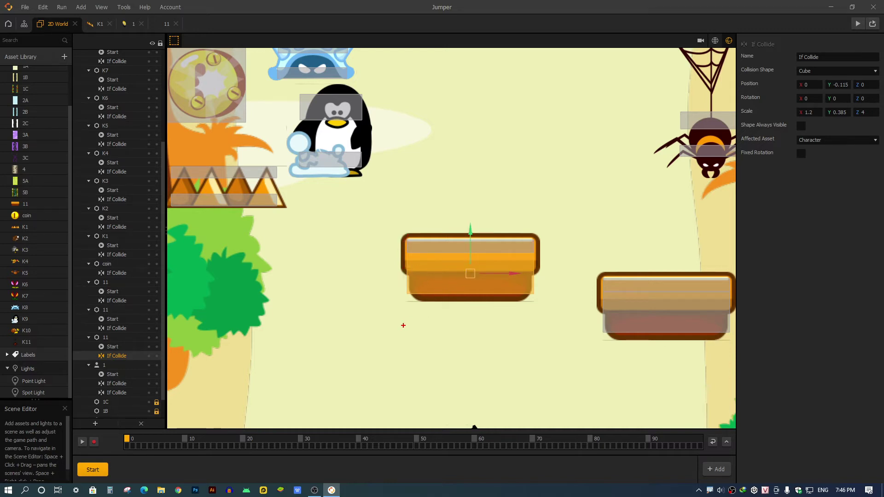
pyautogui.moveTo(404, 326); pyautogui.dragTo(414, 314)
pyautogui.moveTo(415, 276)
pyautogui.mouseDown()
pyautogui.moveTo(424, 282)
pyautogui.moveTo(411, 317)
pyautogui.moveTo(441, 258)
pyautogui.moveTo(481, 343)
pyautogui.moveTo(463, 345)
pyautogui.mouseUp()
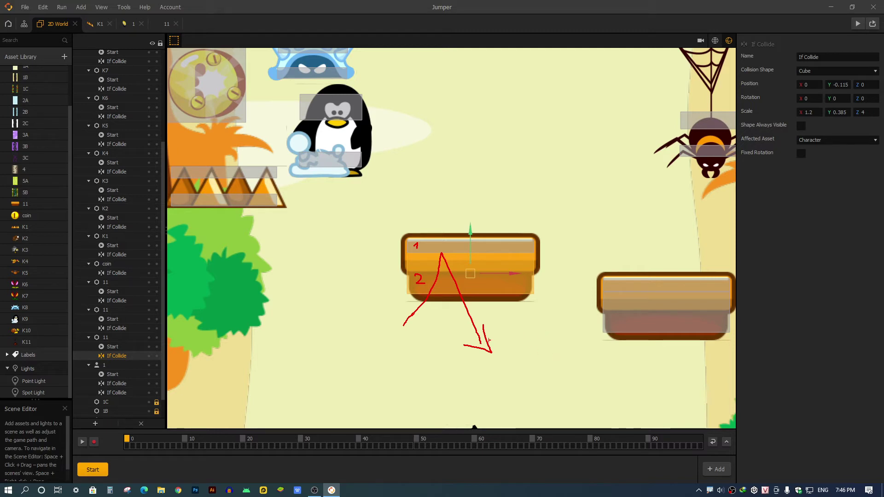
pyautogui.press('e')
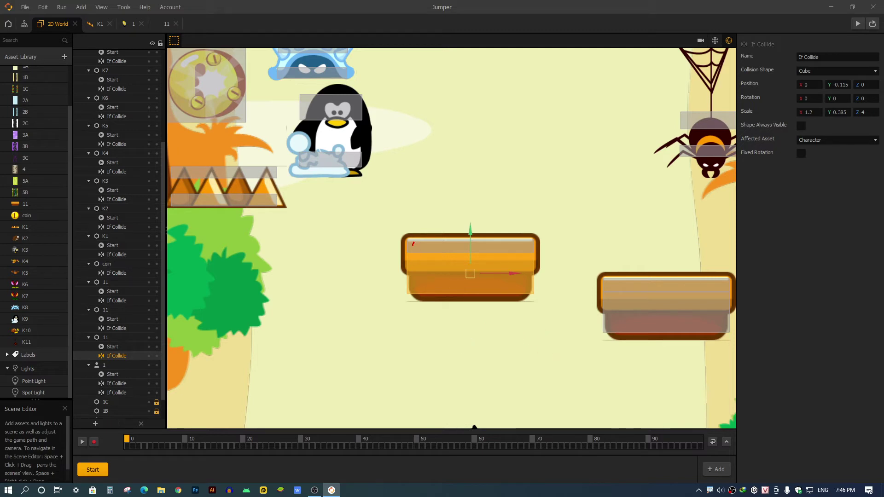
pyautogui.moveTo(416, 268)
pyautogui.mouseDown()
pyautogui.moveTo(428, 312)
pyautogui.moveTo(443, 272)
pyautogui.mouseUp()
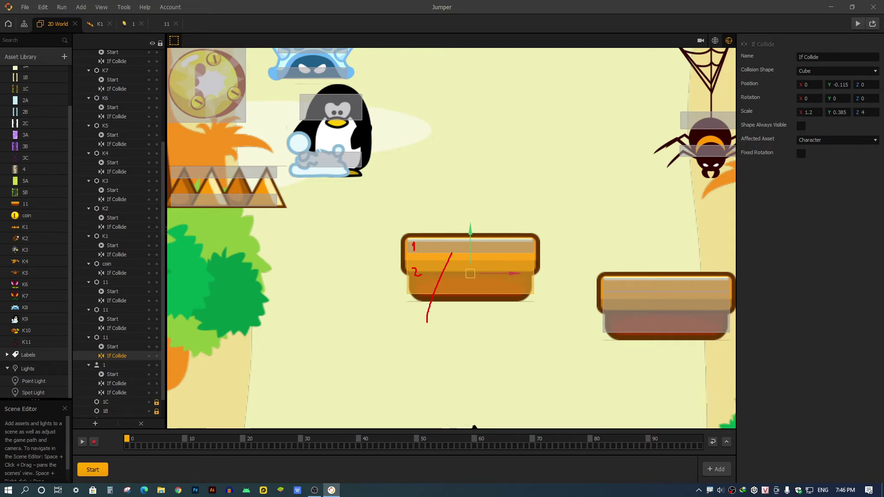
pyautogui.moveTo(452, 253); pyautogui.dragTo(448, 256)
pyautogui.moveTo(454, 245)
pyautogui.mouseDown()
pyautogui.moveTo(463, 199)
pyautogui.moveTo(446, 189)
pyautogui.moveTo(436, 239)
pyautogui.moveTo(423, 208)
pyautogui.moveTo(425, 183)
pyautogui.mouseUp()
pyautogui.press('Escape')
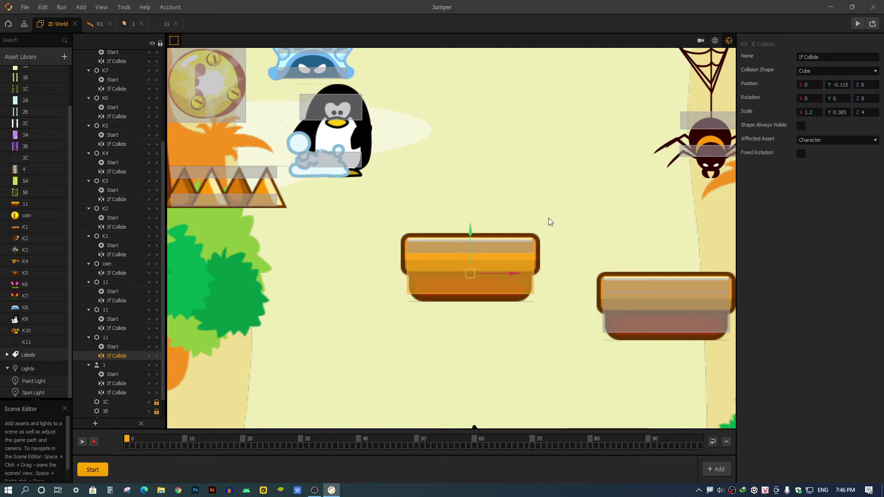
# - Switch the 2D World scene back to object editing and show the game preview beside the whole level
pyautogui.click(715, 40)
pyautogui.scroll(-5, 488, 249)
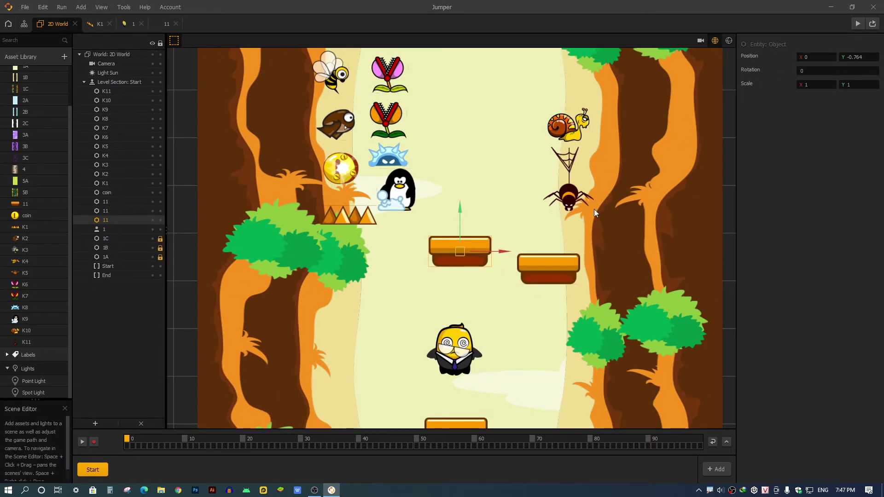
pyautogui.scroll(-4, 594, 210)
pyautogui.click(872, 25)
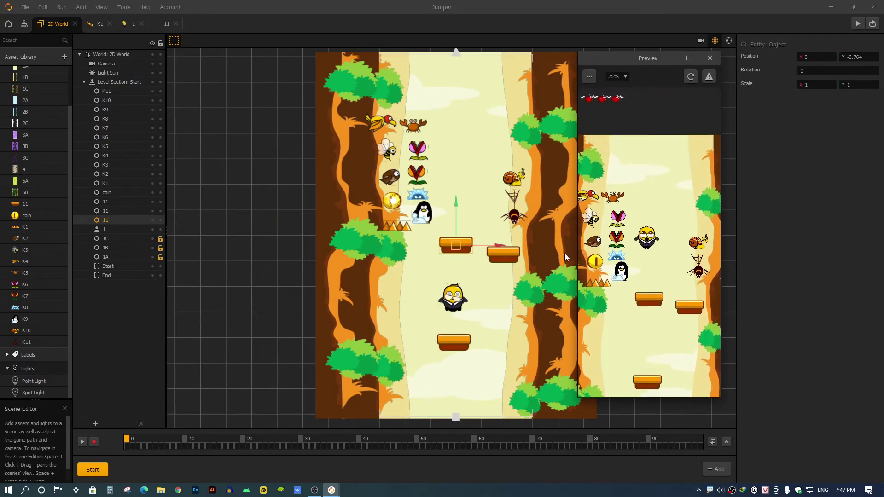
# - Replay the preview, lower the platform above the character to about Y -1.593, and rerun the preview with the new height
pyautogui.click(690, 76)
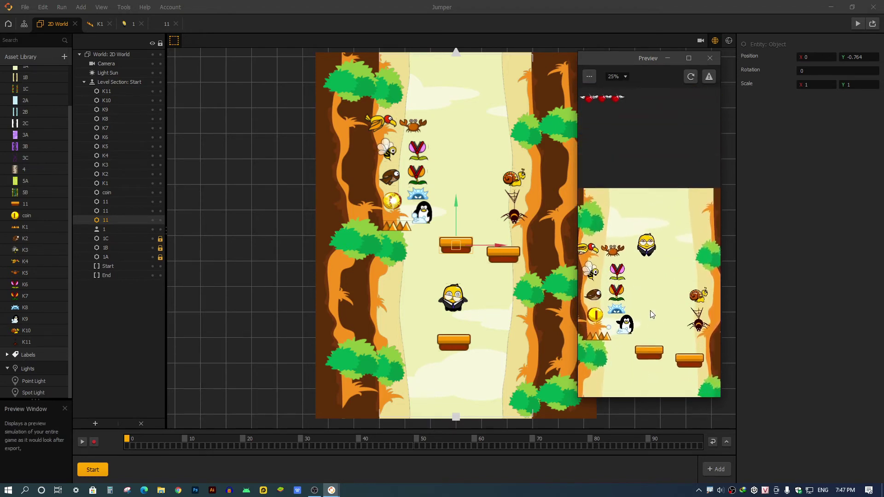
pyautogui.moveTo(455, 209); pyautogui.dragTo(454, 220)
pyautogui.click(690, 76)
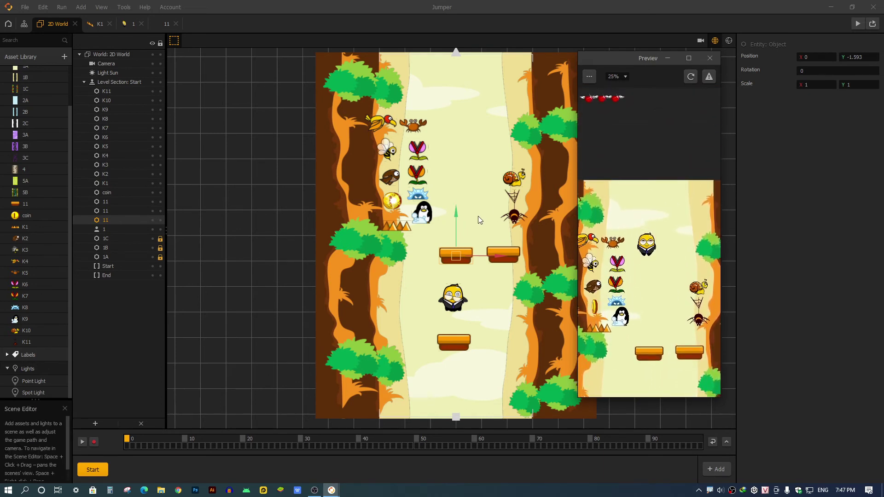
# - Place the K1 spikes on top of the platform above the character at about X 0.005, Y -0.551, and rerun the preview before closing it
pyautogui.scroll(2, 423, 222)
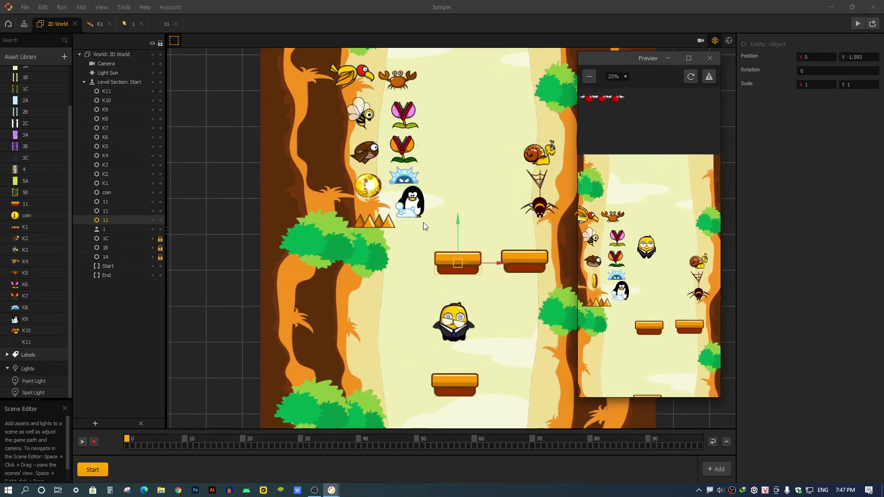
pyautogui.scroll(1, 423, 223)
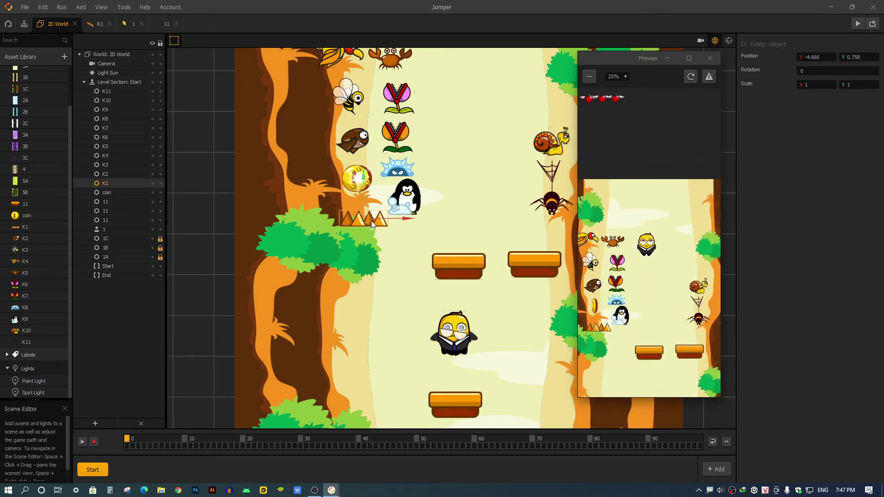
pyautogui.moveTo(364, 217); pyautogui.dragTo(460, 247)
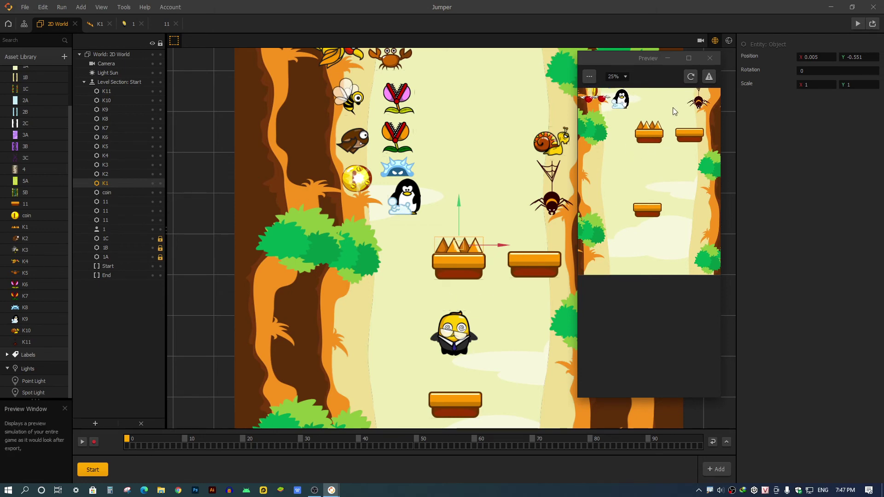
pyautogui.click(691, 76)
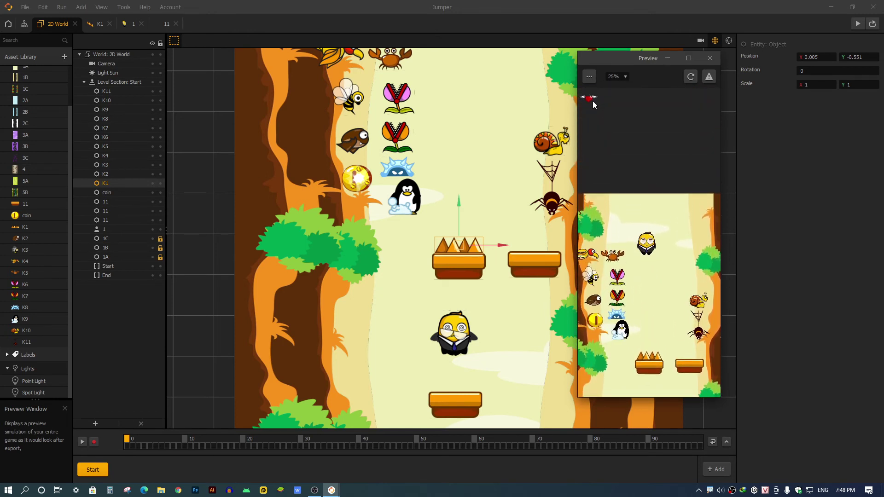
pyautogui.click(710, 58)
# - Check the collision shapes around the spiked platform, return to object editing and hide the background objects 1A, 1B and 1C
pyautogui.click(728, 41)
pyautogui.scroll(3, 477, 261)
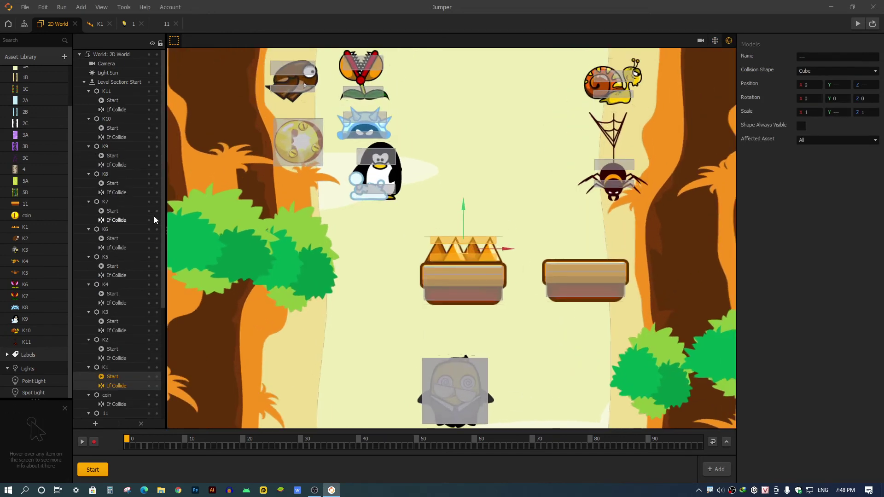
pyautogui.click(715, 40)
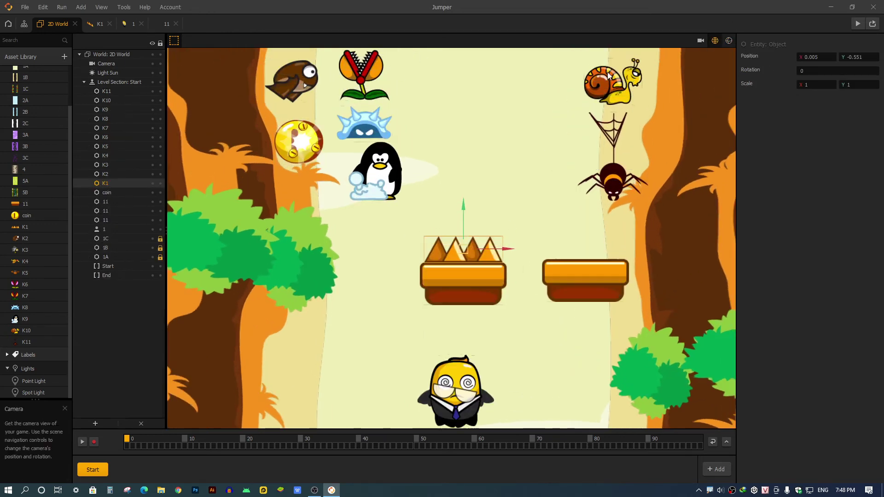
pyautogui.click(153, 239)
pyautogui.click(153, 248)
pyautogui.click(153, 257)
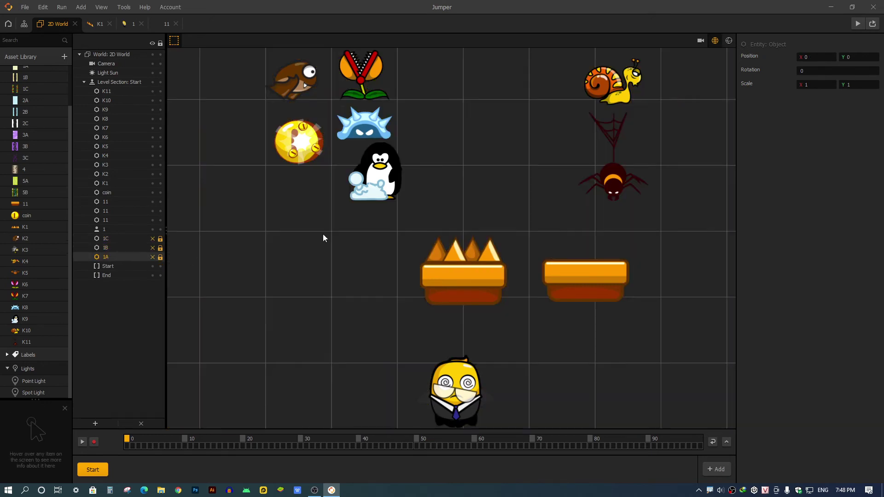
# - Display the collision shapes without the background and inspect the spikes' Start and If Collide shapes with their properties
pyautogui.click(728, 41)
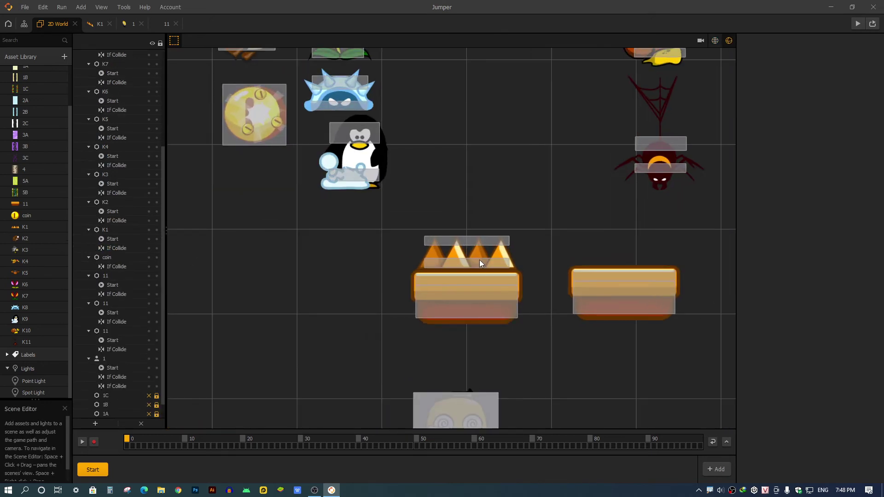
pyautogui.scroll(1, 480, 262)
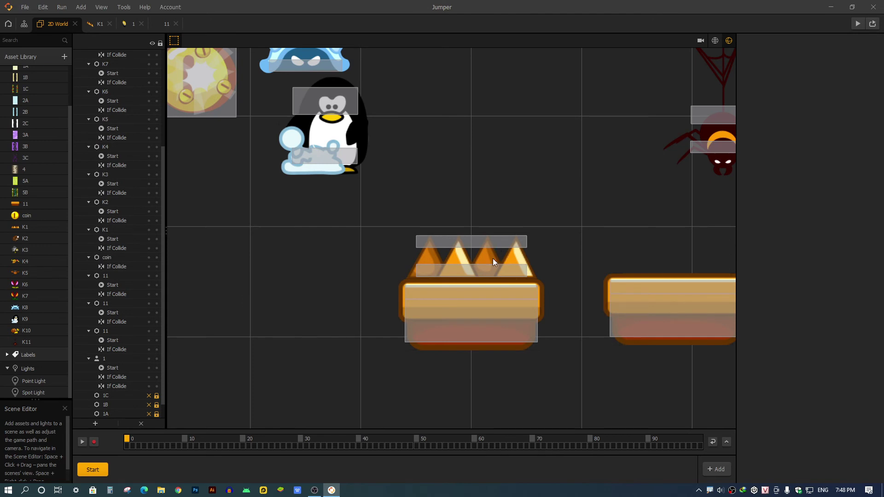
pyautogui.click(487, 244)
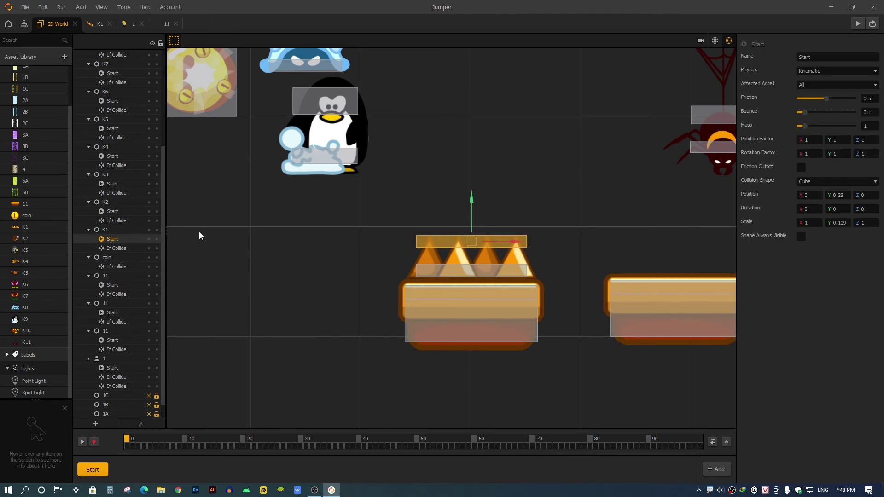
pyautogui.click(489, 269)
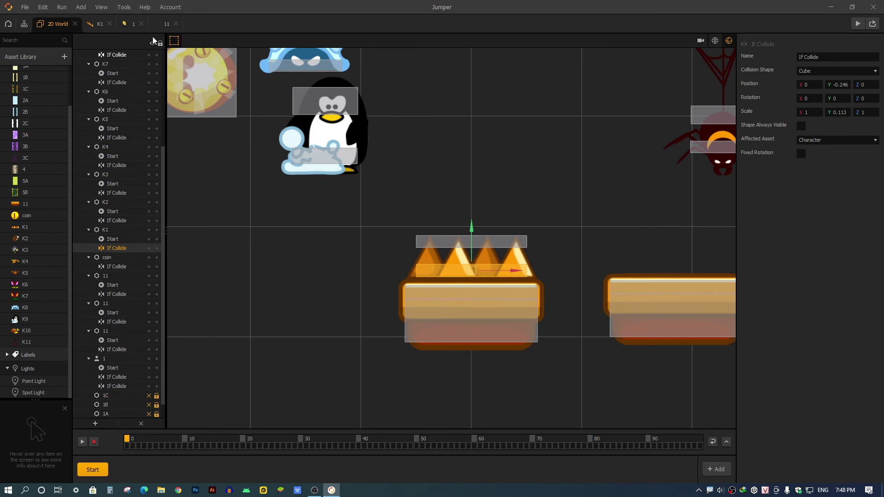
# - Open the K1 node map and examine the settings of its If Collide and Set Physics nodes
pyautogui.click(99, 24)
pyautogui.click(308, 288)
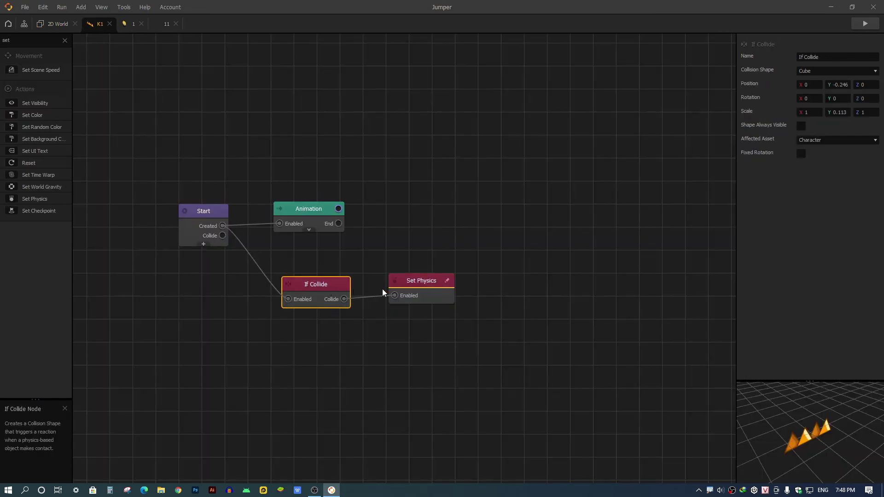
pyautogui.click(421, 286)
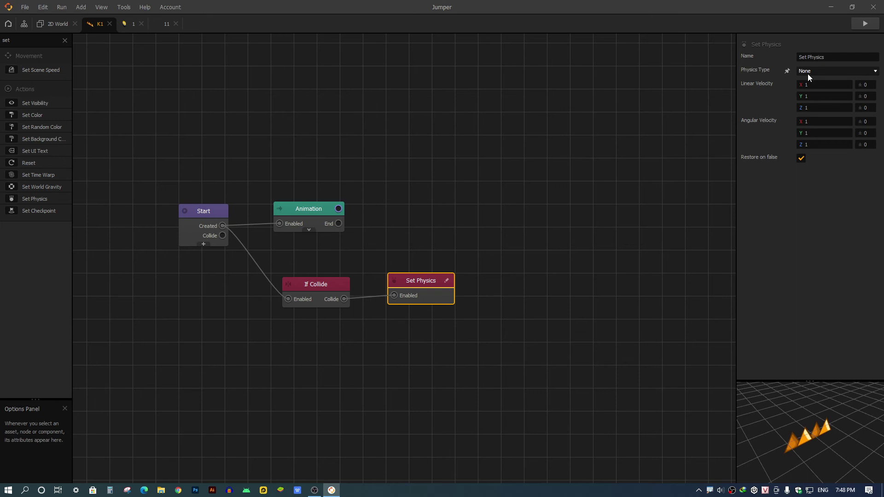
# - Return to the 2D World scene and compare the spikes' upper Start shape with their lower If Collide shape up close
pyautogui.click(50, 26)
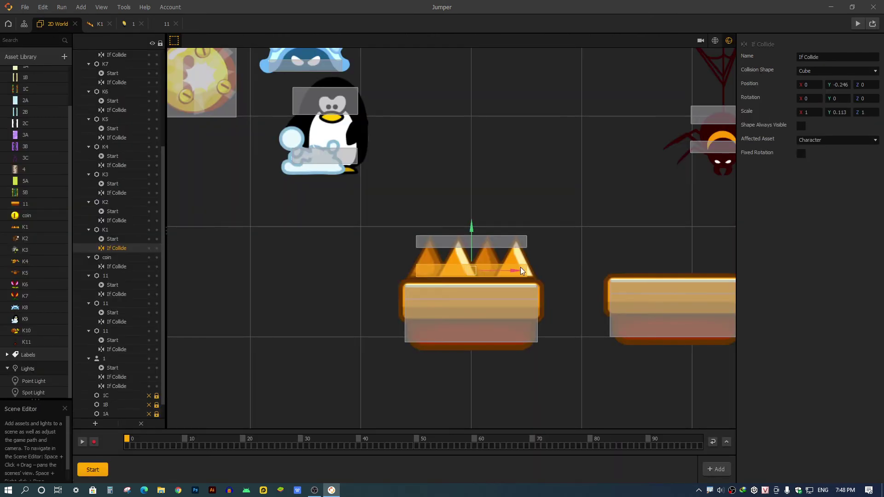
pyautogui.click(517, 243)
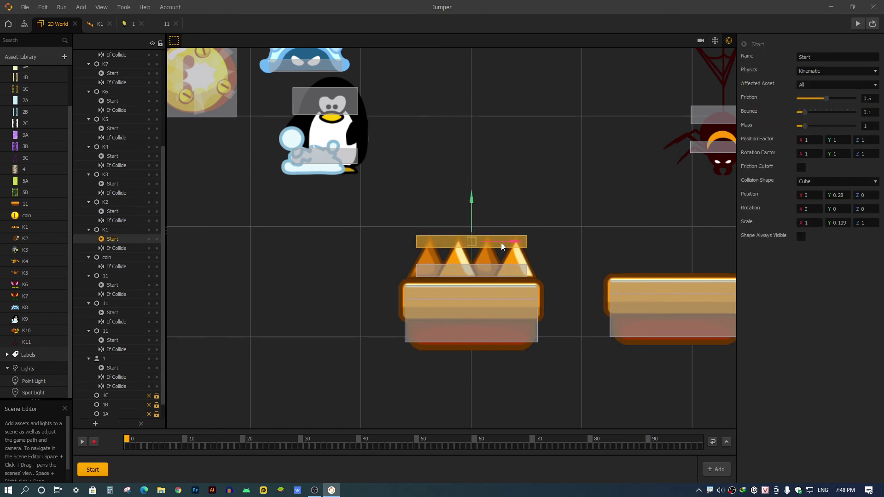
pyautogui.click(484, 272)
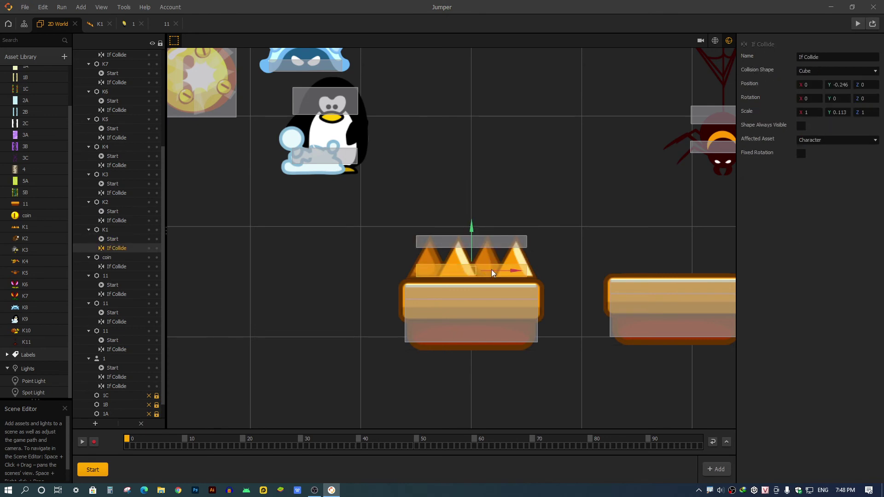
pyautogui.scroll(3, 490, 261)
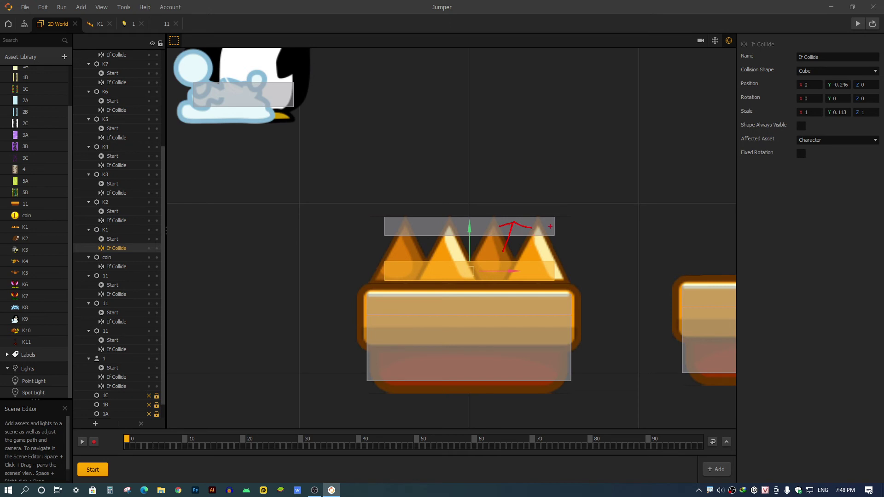
# - Examine the spikes, enemies and platforms in object editing, briefly comparing them with their collision shapes
pyautogui.click(715, 41)
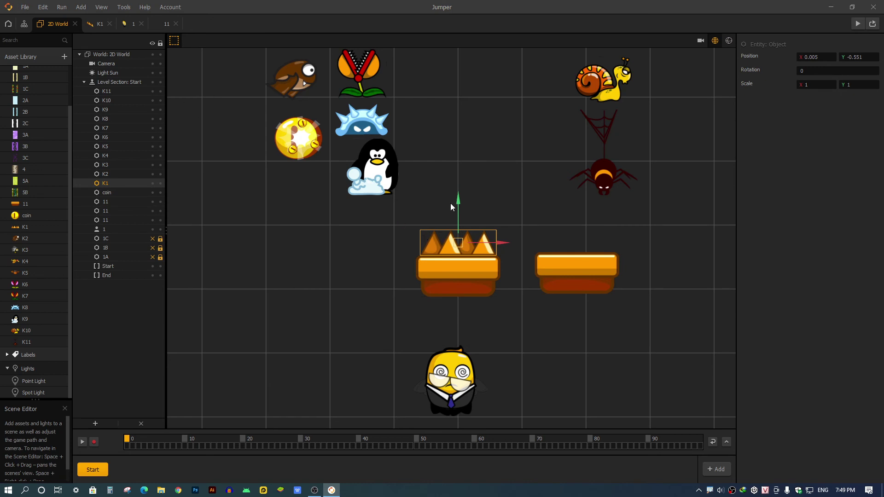
pyautogui.scroll(1, 480, 218)
pyautogui.scroll(-3, 387, 133)
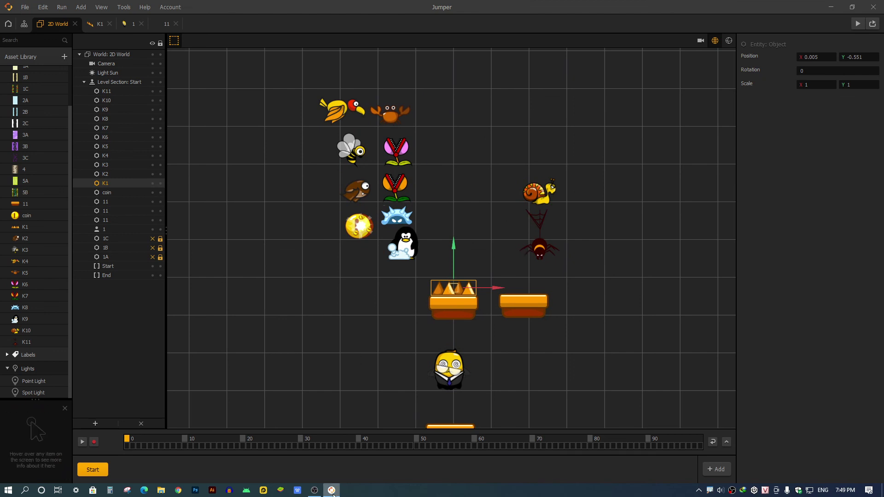
pyautogui.moveTo(333, 494)
pyautogui.scroll(2, 463, 276)
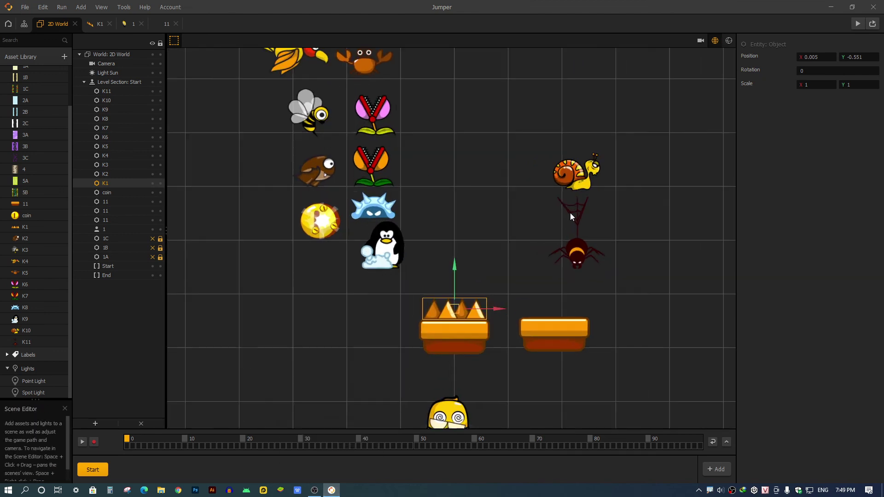
pyautogui.scroll(1, 456, 345)
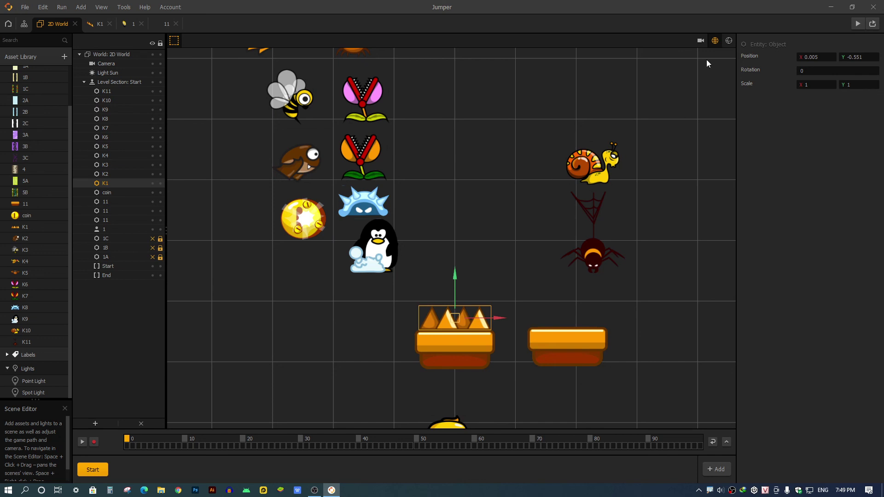
pyautogui.click(729, 41)
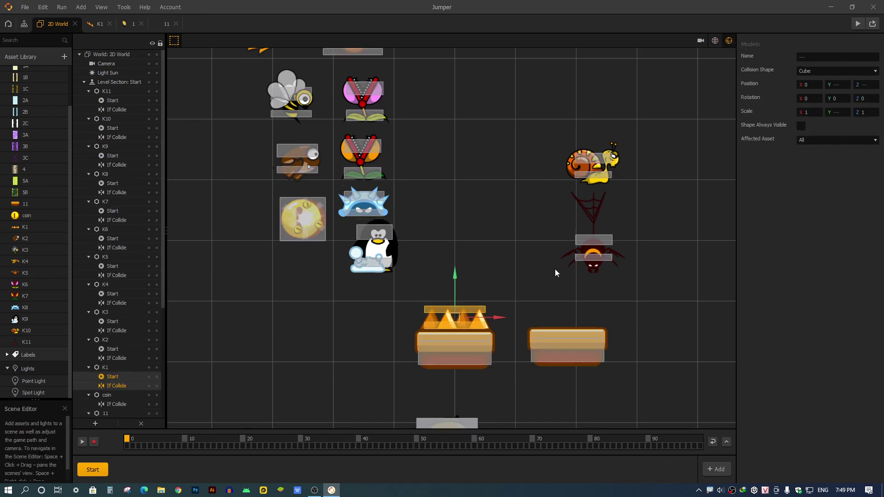
pyautogui.click(715, 41)
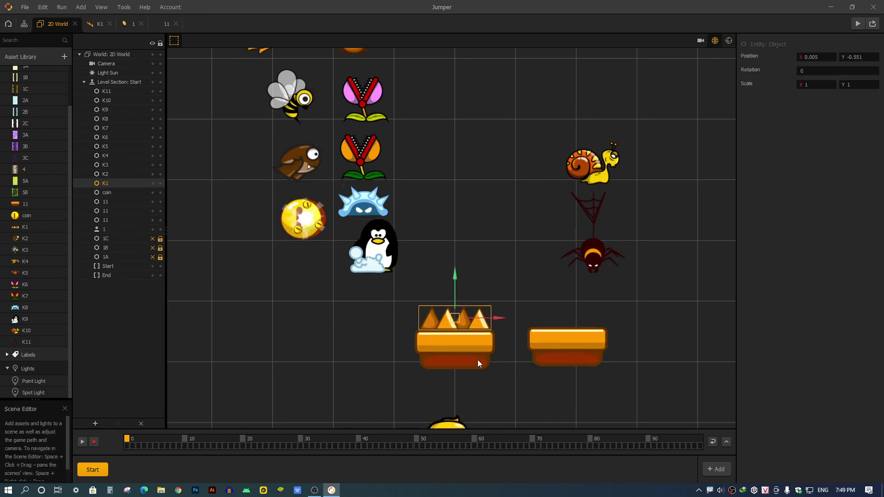
pyautogui.scroll(5, 465, 349)
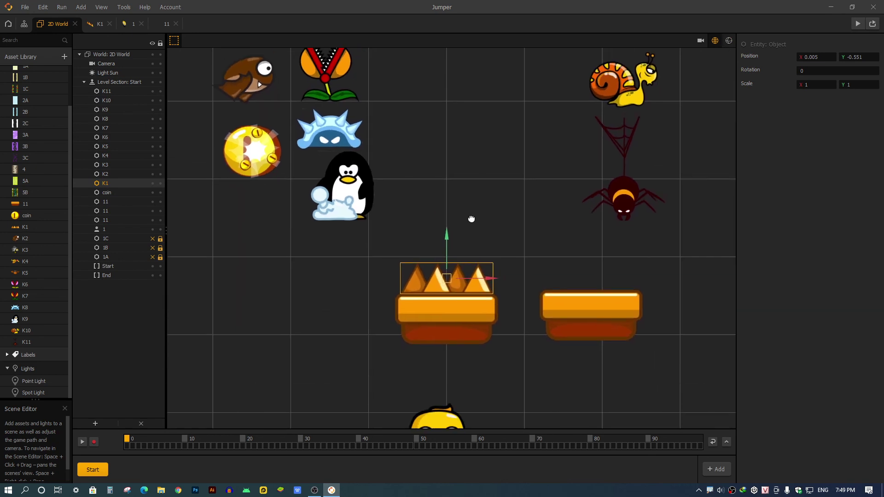
# - Show the collision shapes again and review K1's Start and If Collide entries beside the character's shape below the platform
pyautogui.click(729, 41)
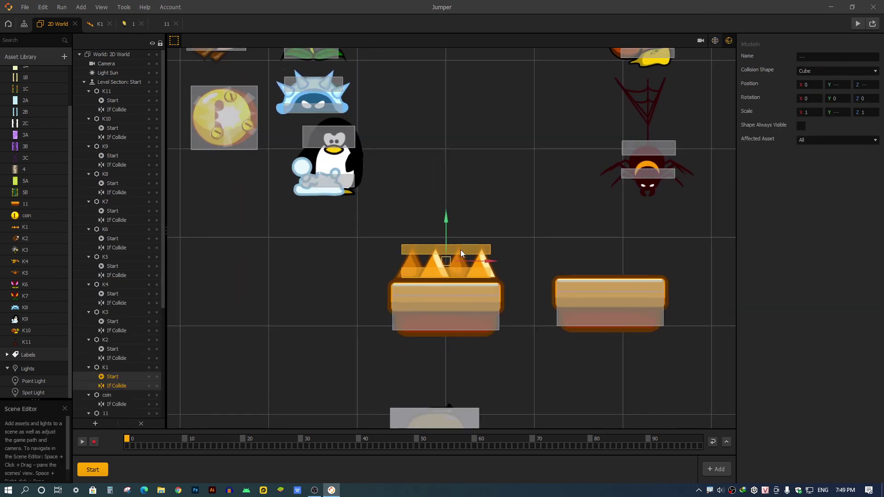
pyautogui.click(467, 275)
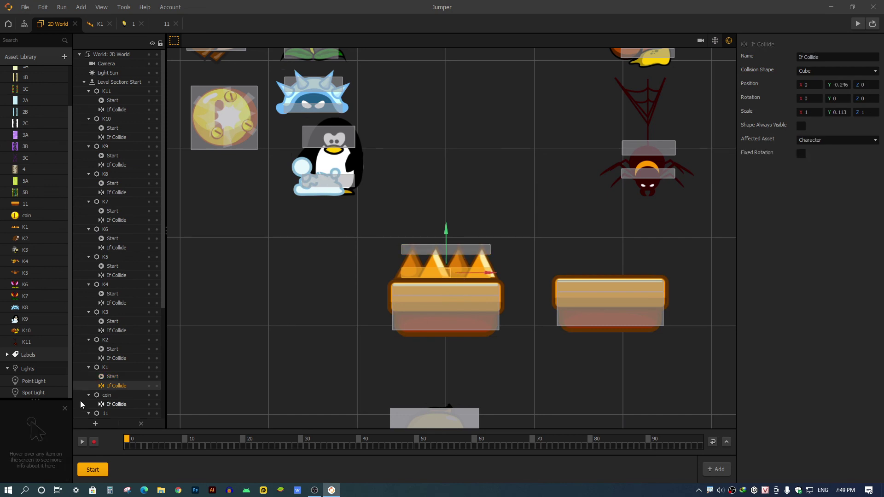
pyautogui.click(110, 376)
pyautogui.click(112, 385)
pyautogui.scroll(-2, 431, 297)
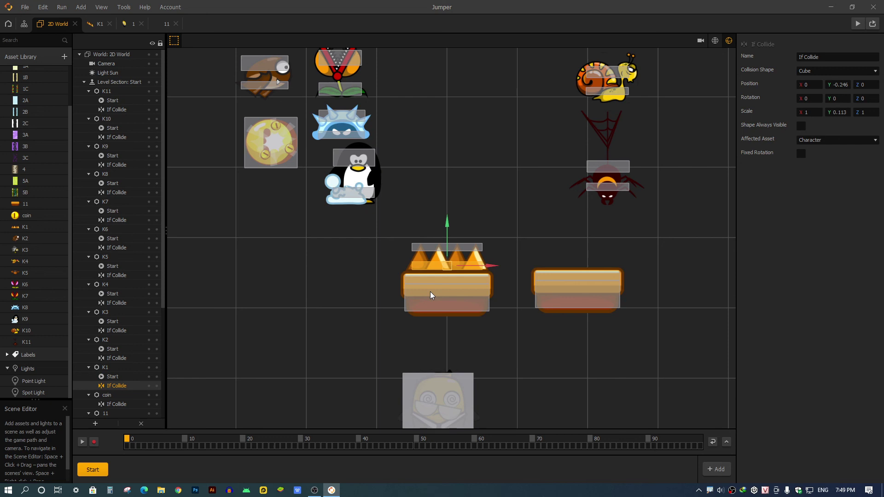
# - Compare the character's node map, including its Enemy If Collide, Damage and Send nodes, with the K1 spikes' node map
pyautogui.click(129, 25)
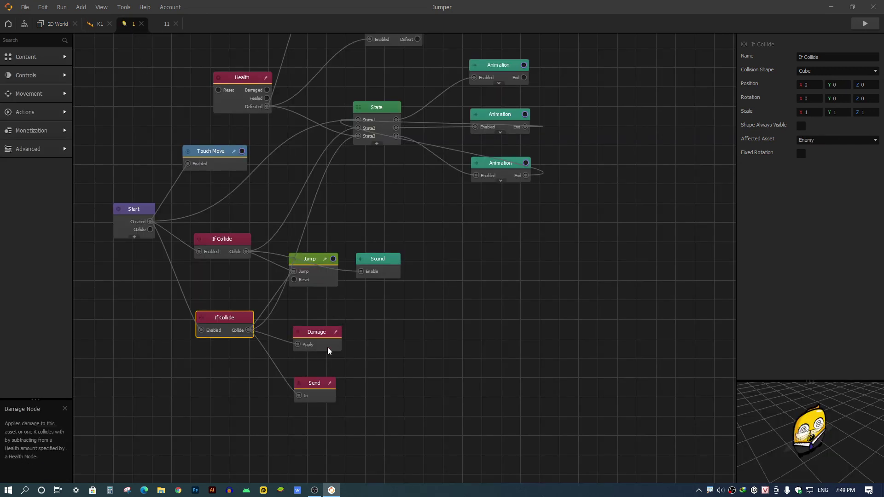
pyautogui.click(94, 24)
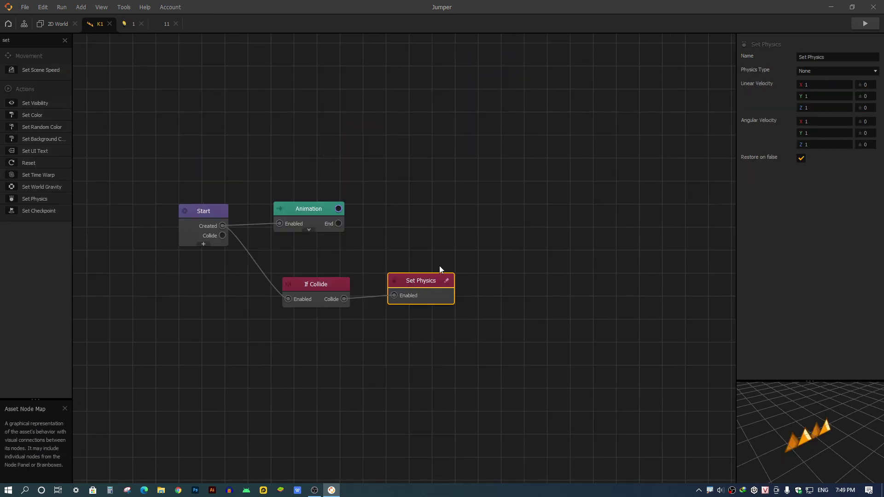
pyautogui.click(130, 25)
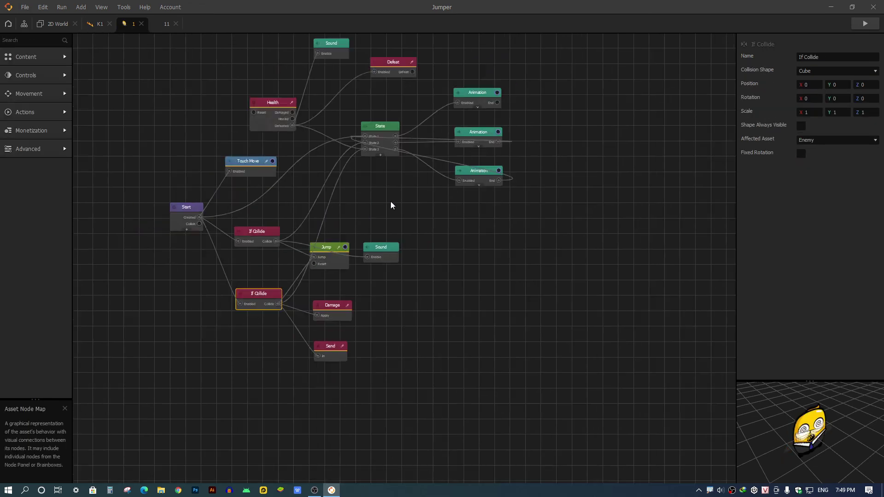
pyautogui.scroll(-1, 392, 206)
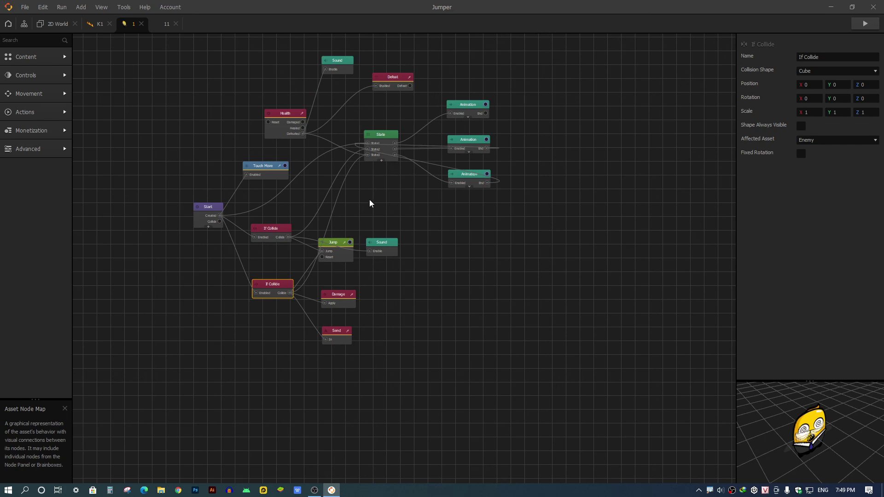